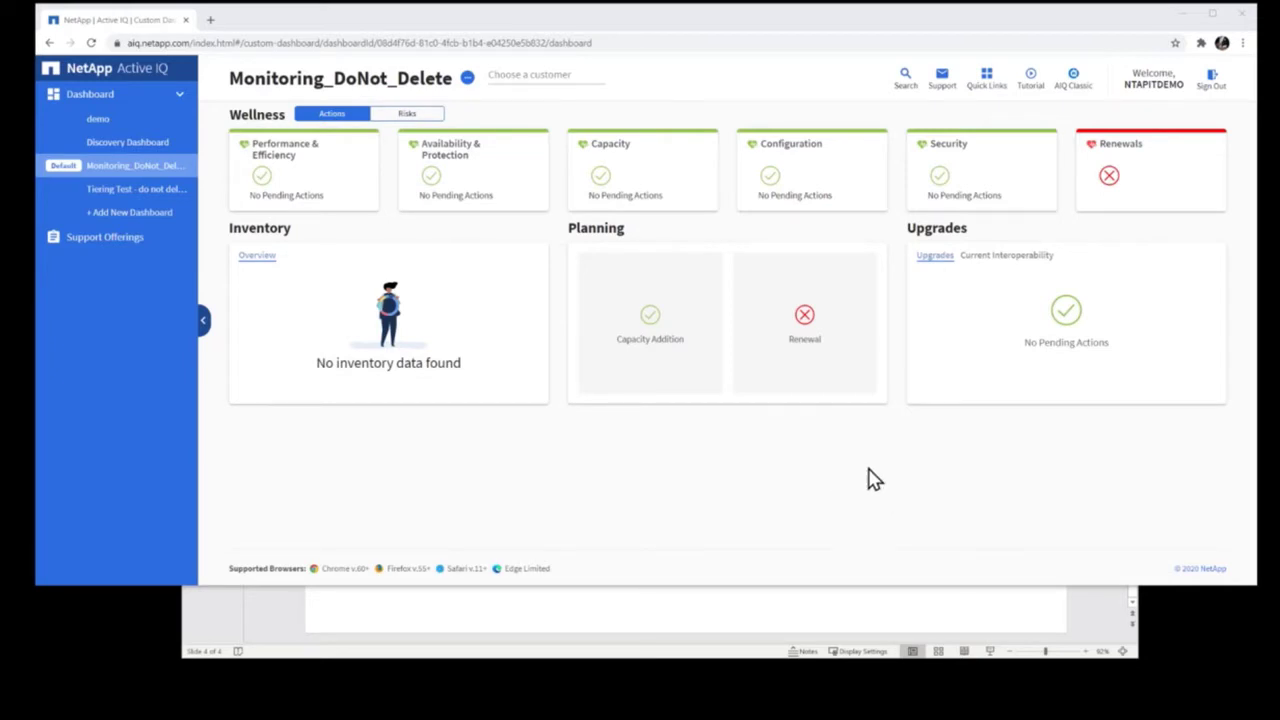
Open the API Services page from the dashboard's quick links.
left_click(986, 79)
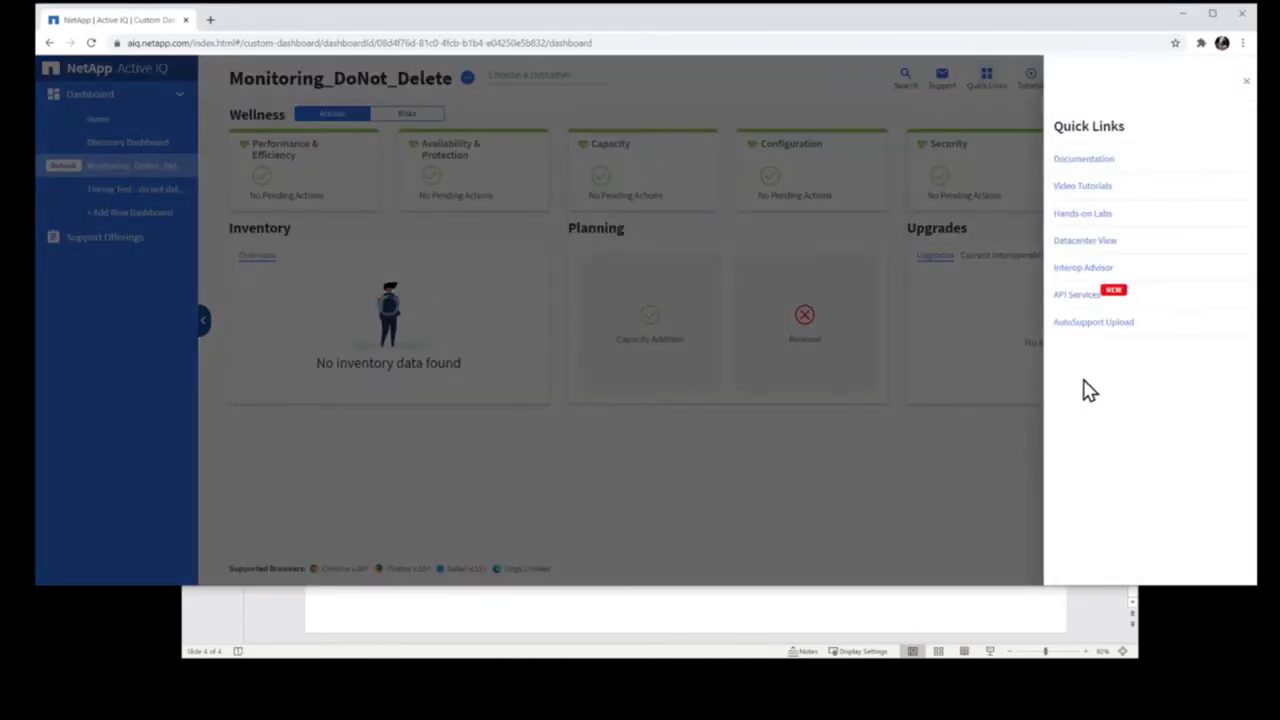
left_click(1080, 302)
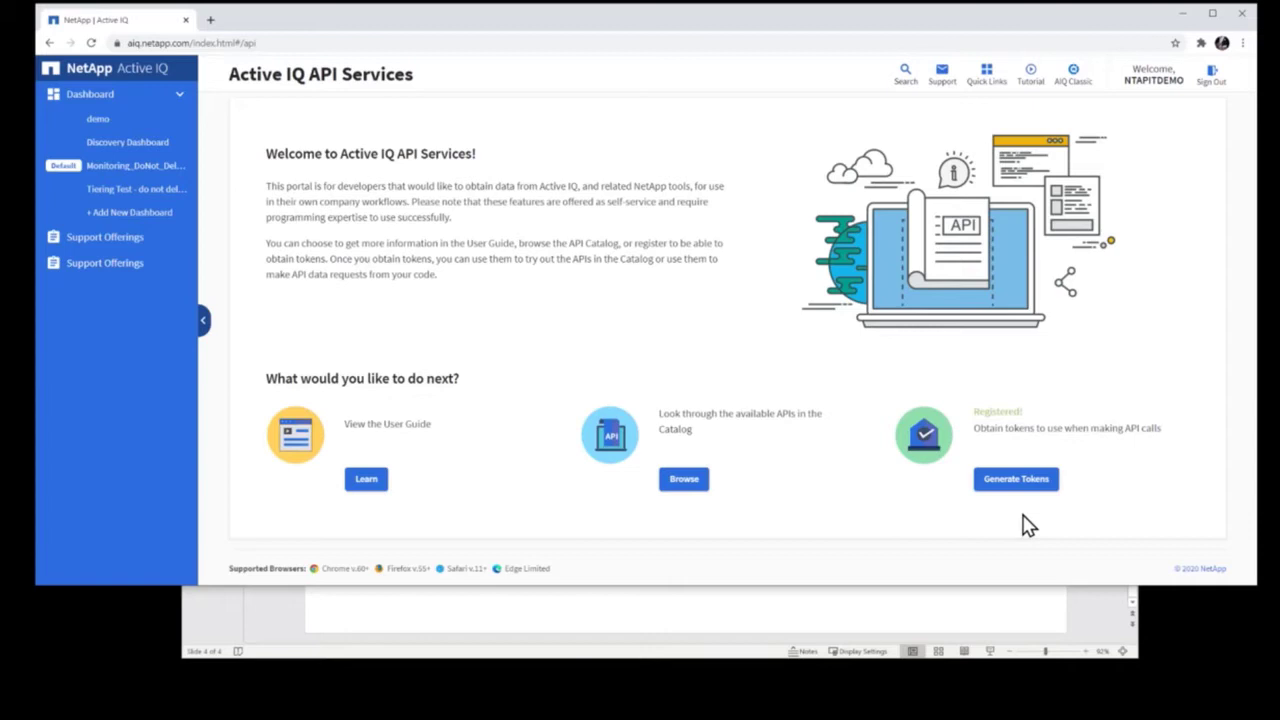
Switch to the Registering presentation in PowerPoint, review slides 2 to 4 on requesting API authorization, and return to the browser.
left_click(1087, 622)
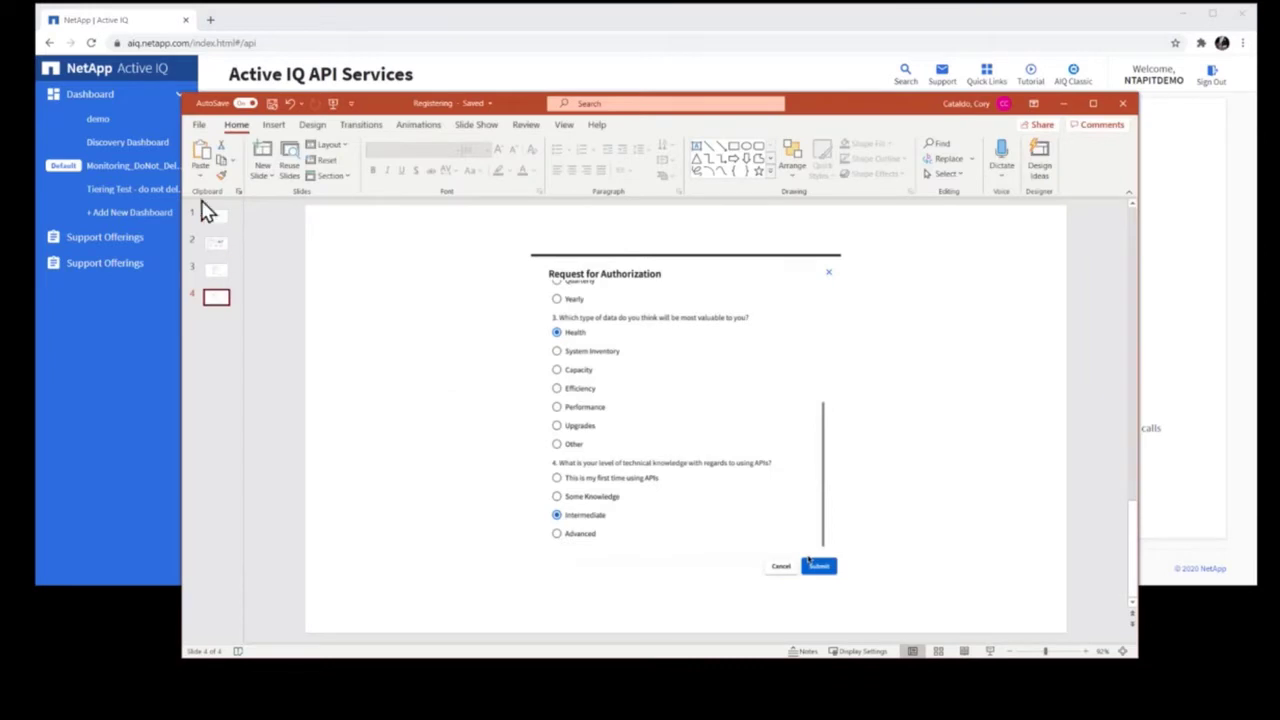
left_click(222, 245)
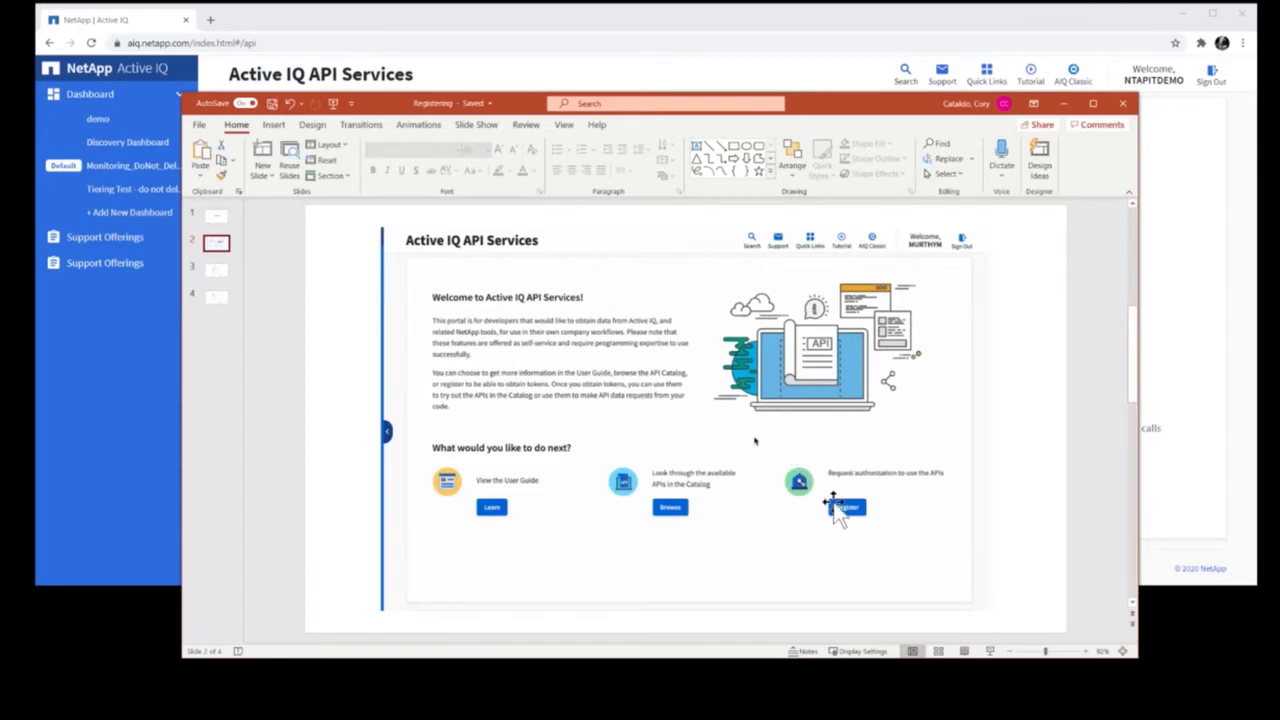
left_click(222, 271)
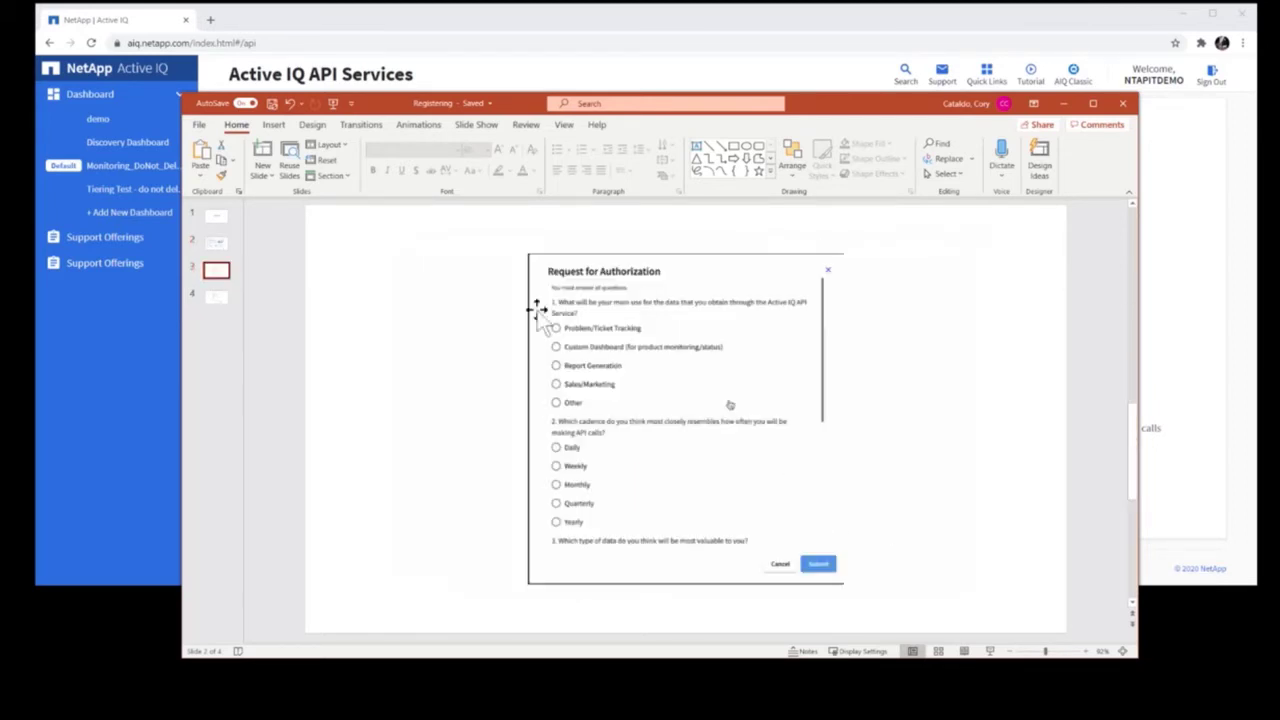
left_click(217, 299)
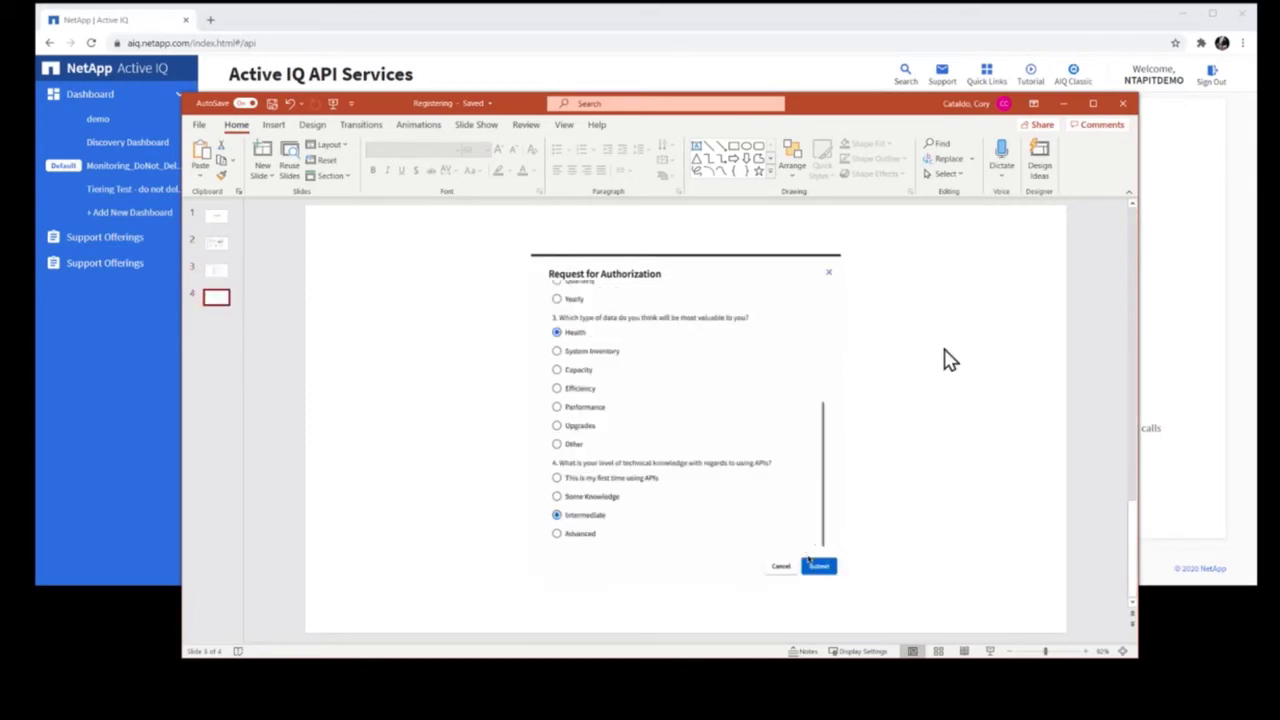
left_click(1056, 106)
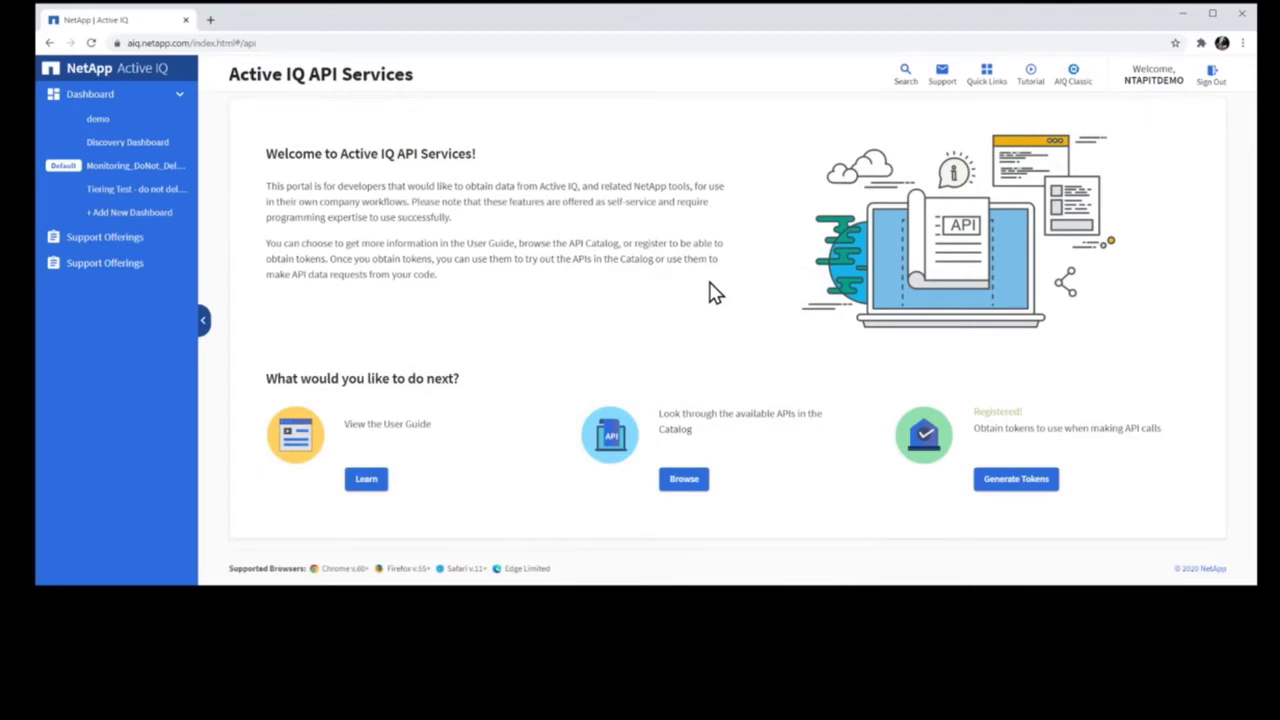
Generate API tokens, view the access token as plain text, and dismiss the token dialog.
left_click(1000, 484)
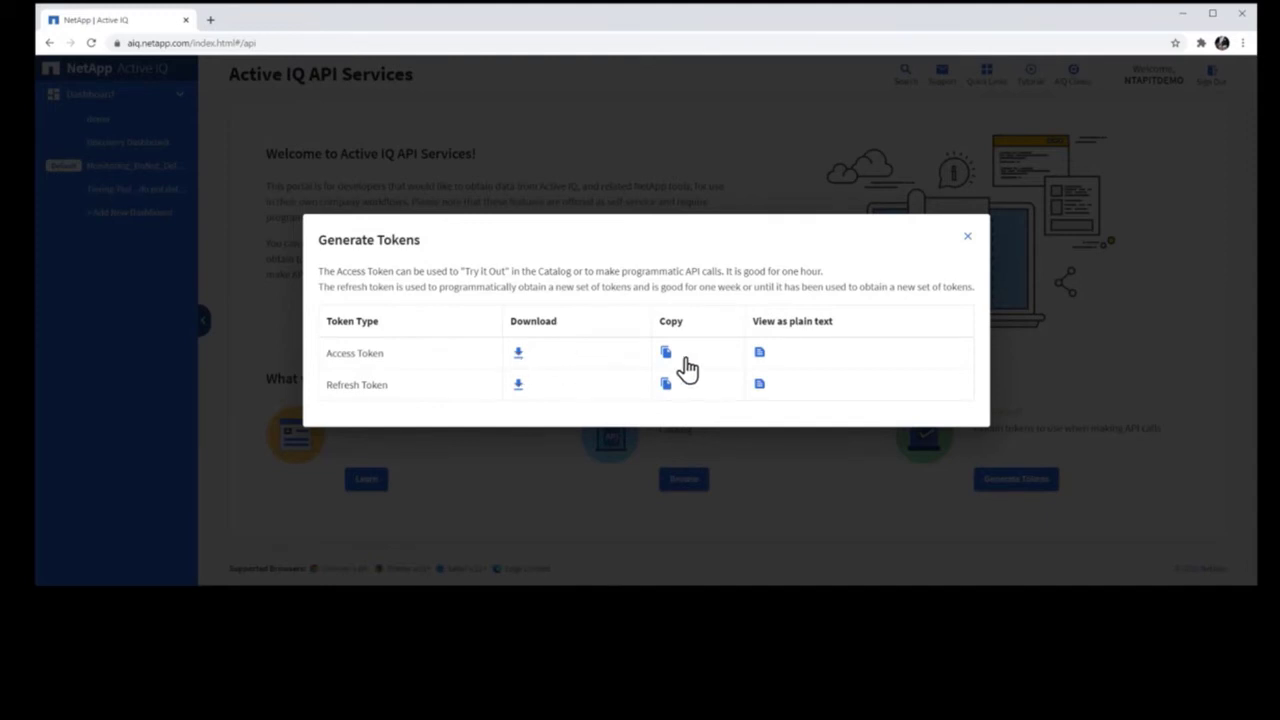
left_click(759, 354)
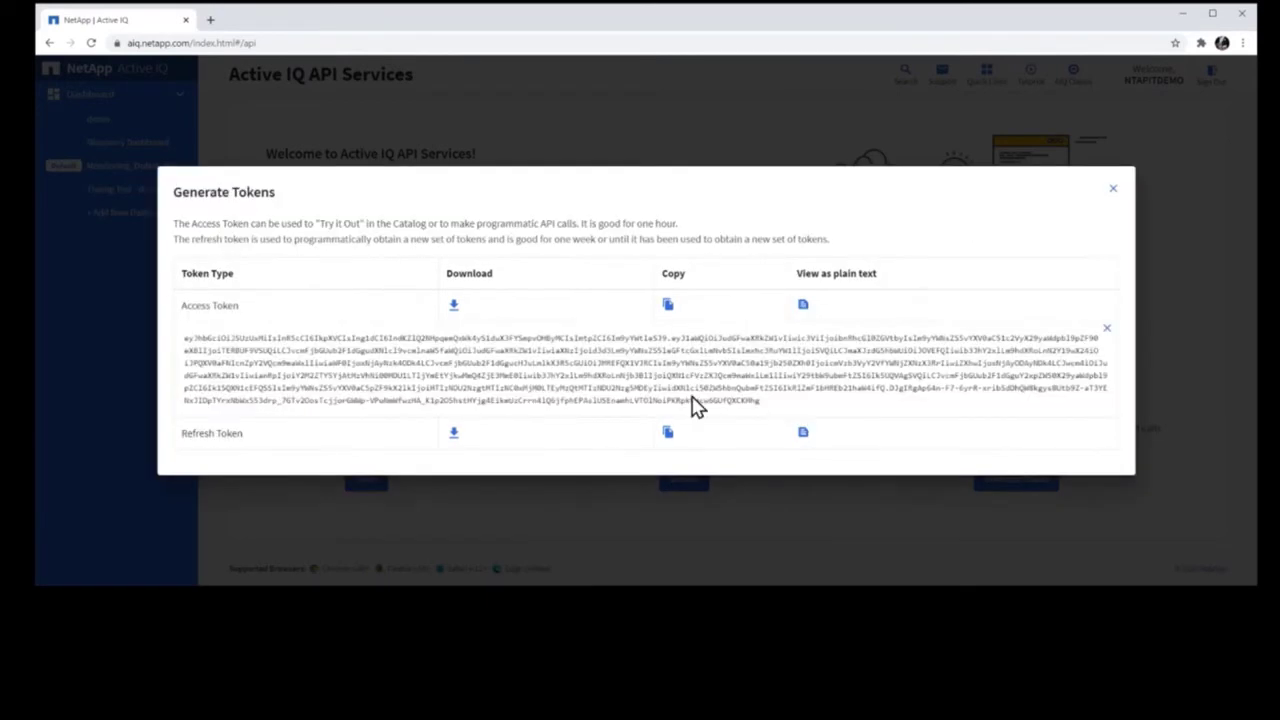
left_click(1112, 192)
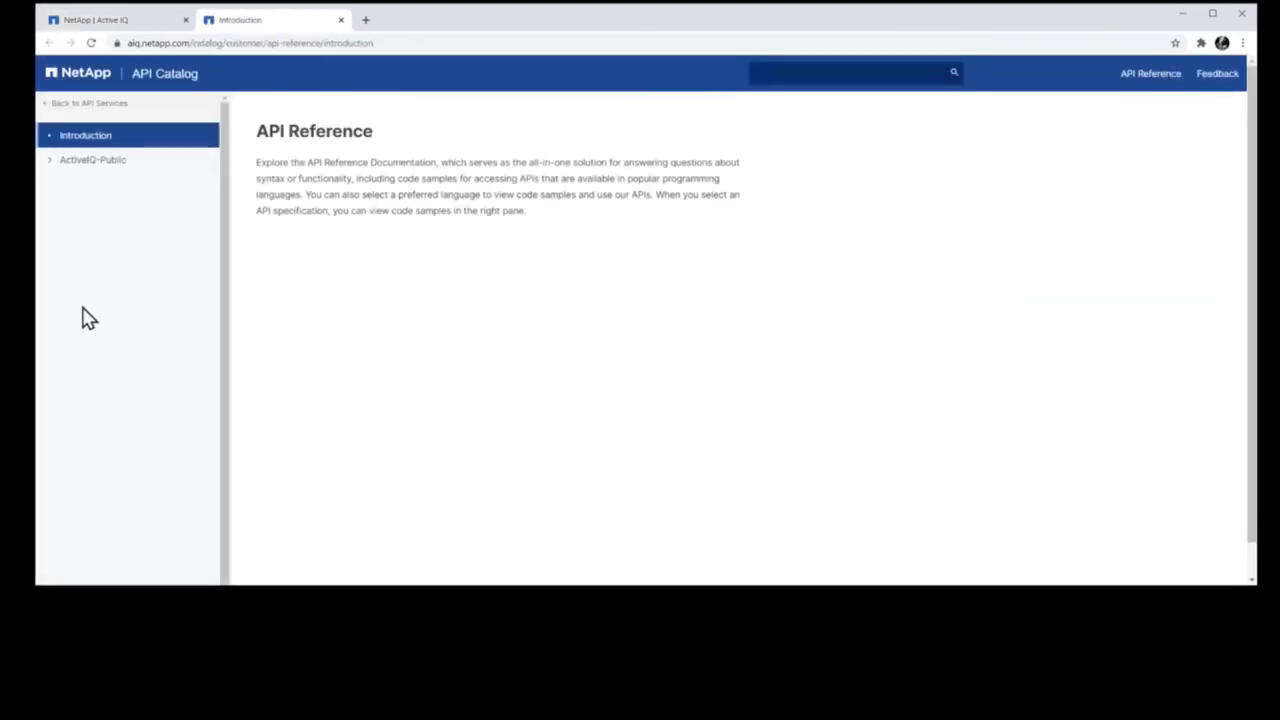
Browse the ActiveIQ-Public APIs in the API Catalog, looking through Datacenter Insights, Search and Storage Efficiency.
left_click(50, 168)
left_click(53, 236)
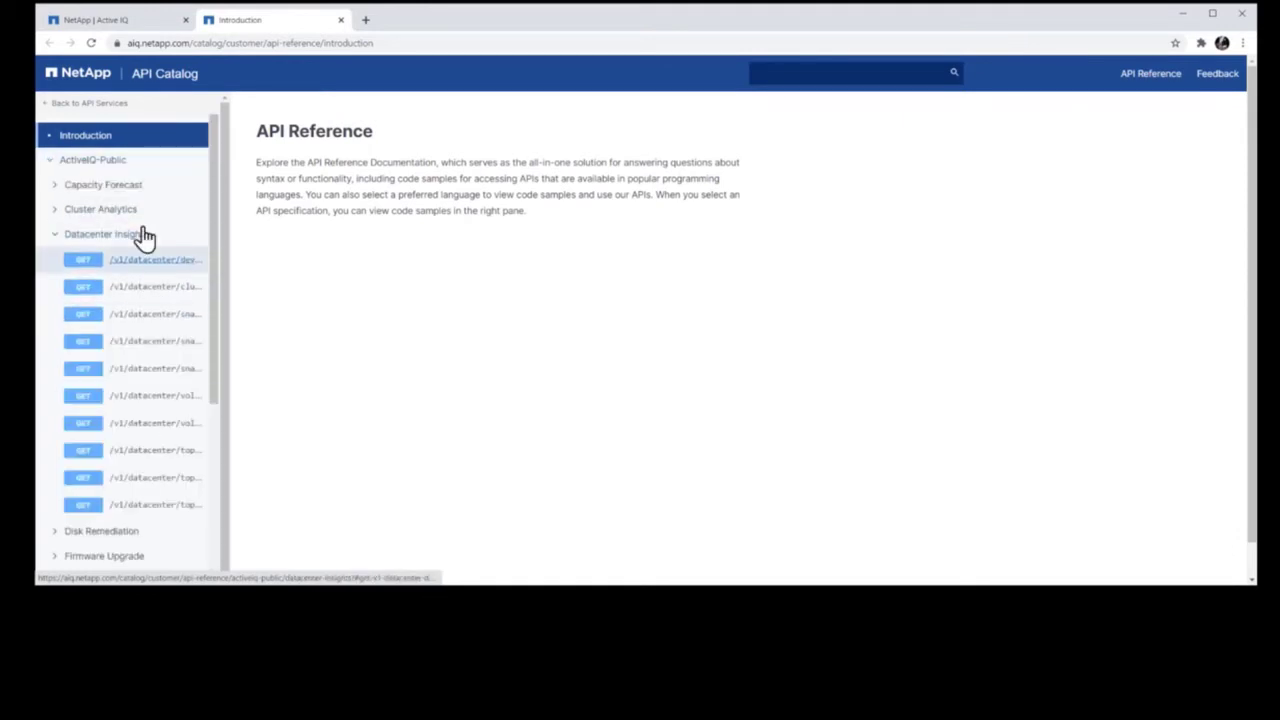
scroll(145, 285, "down", 5)
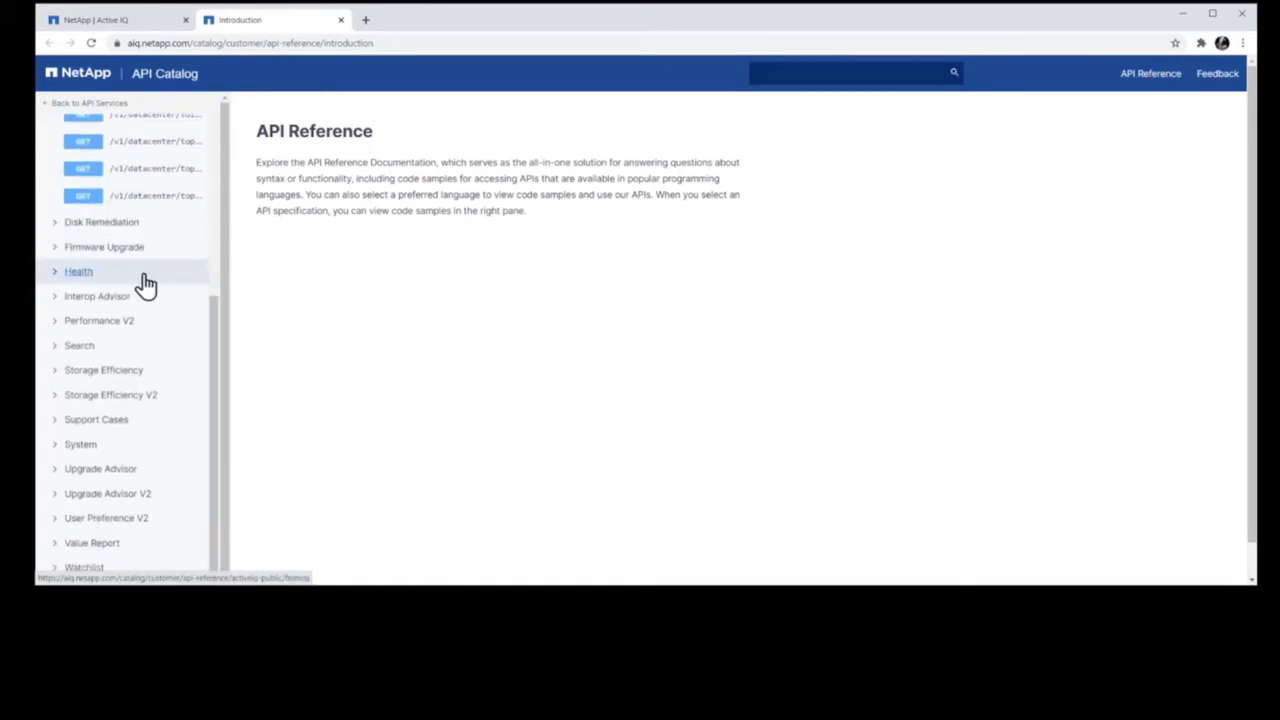
left_click(84, 350)
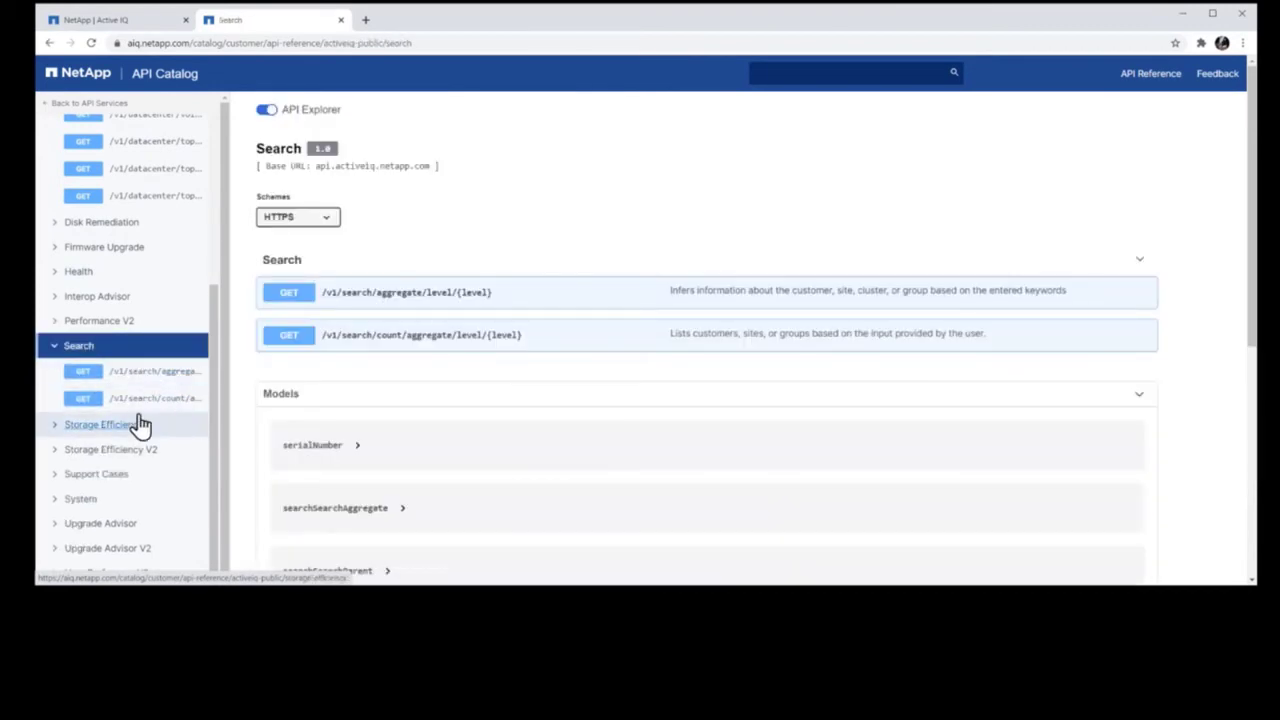
left_click(140, 425)
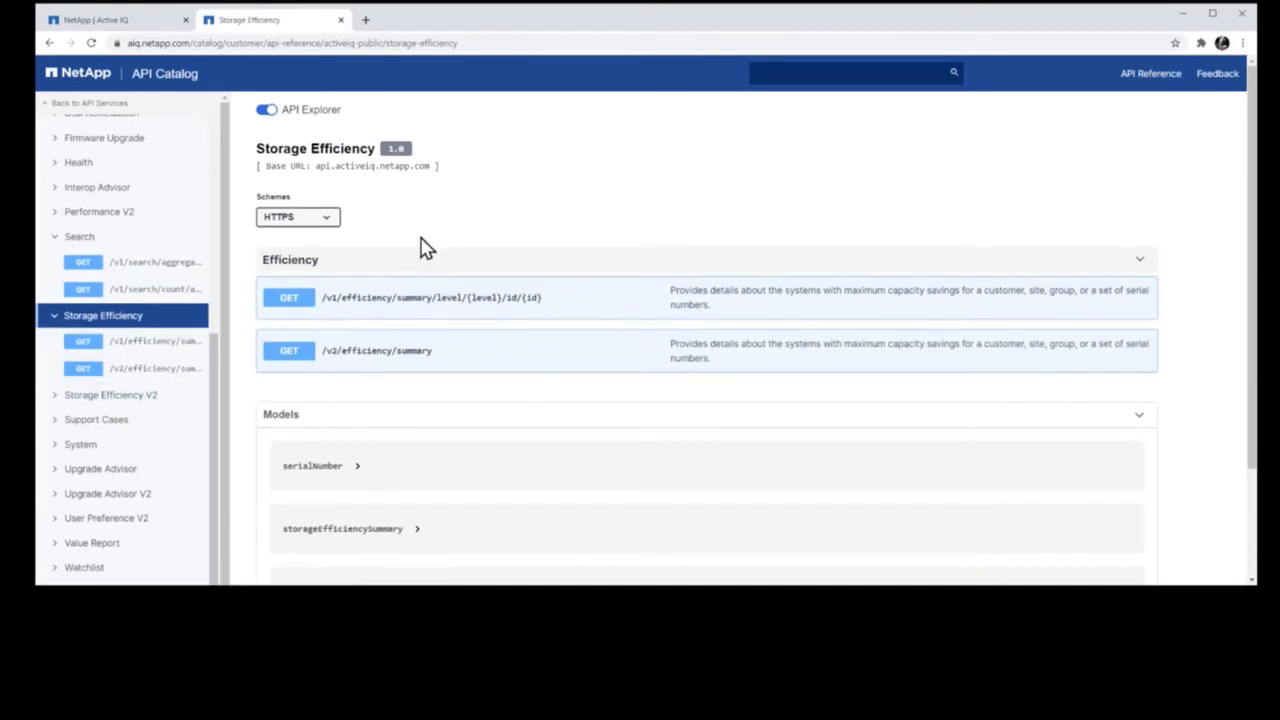
left_click(150, 370)
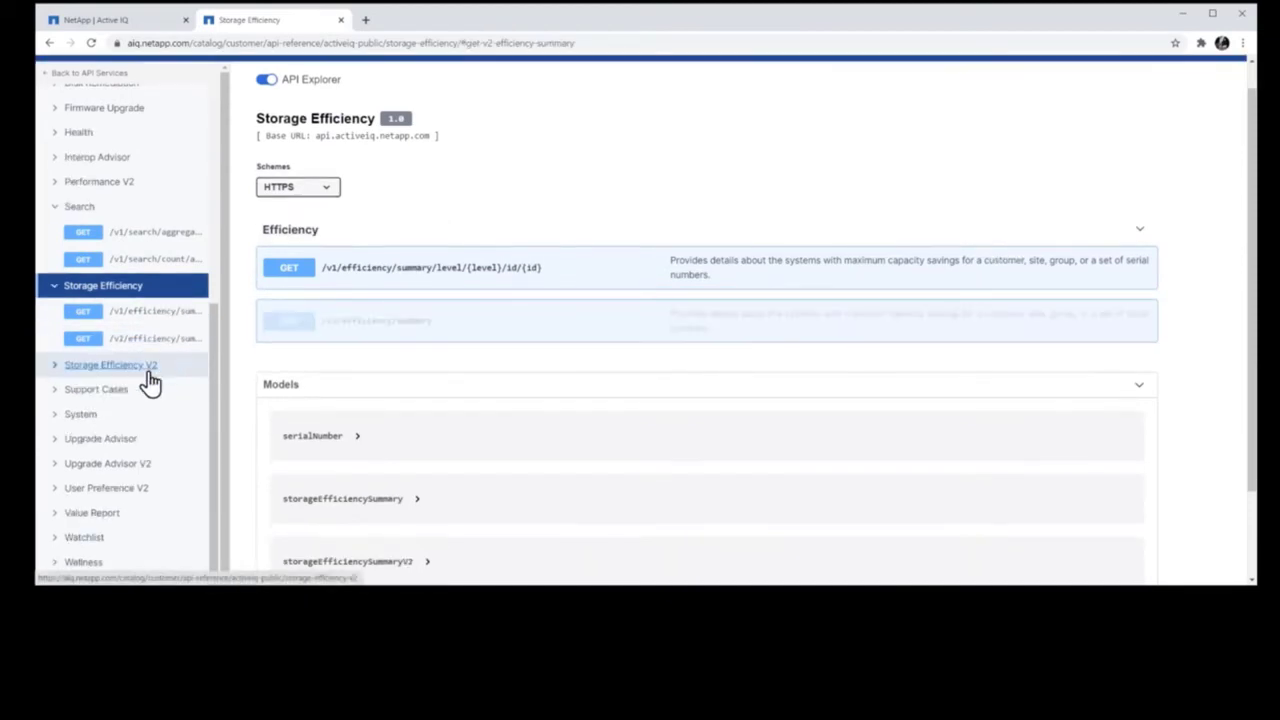
Open the RMA endpoint under Support Cases and turn off API Explorer to show the documentation with Python code samples.
left_click(108, 389)
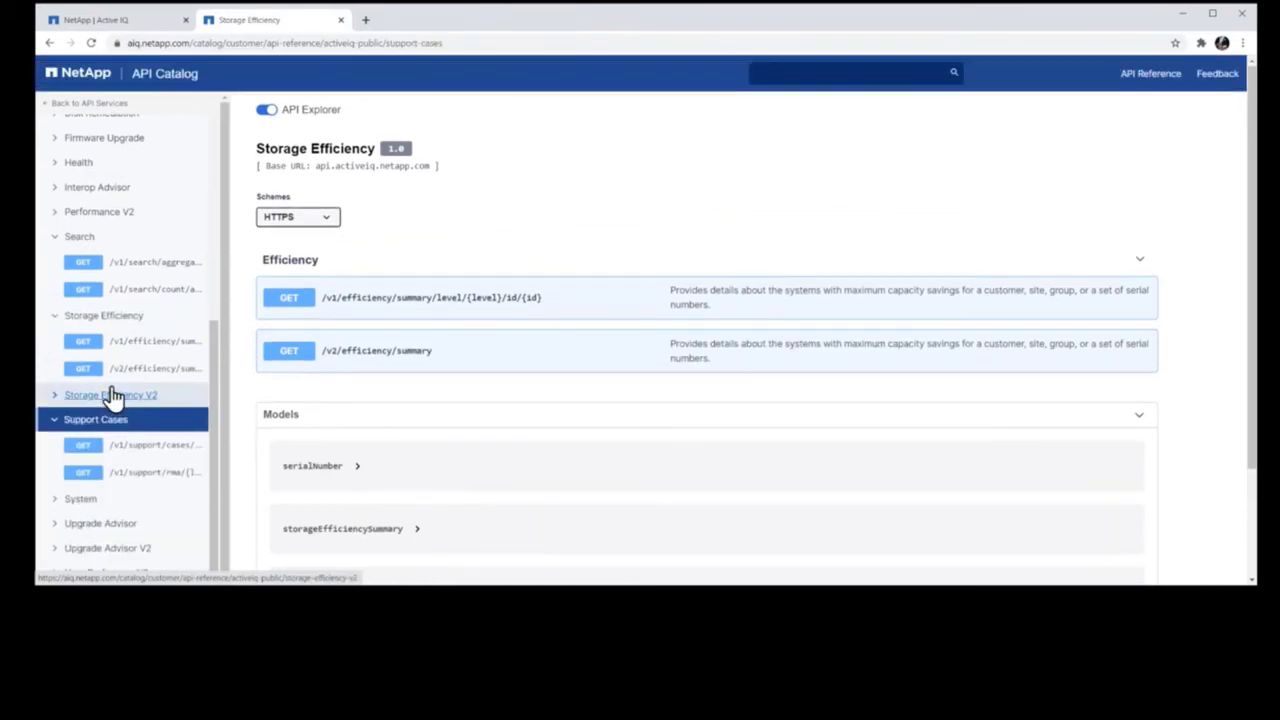
left_click(143, 476)
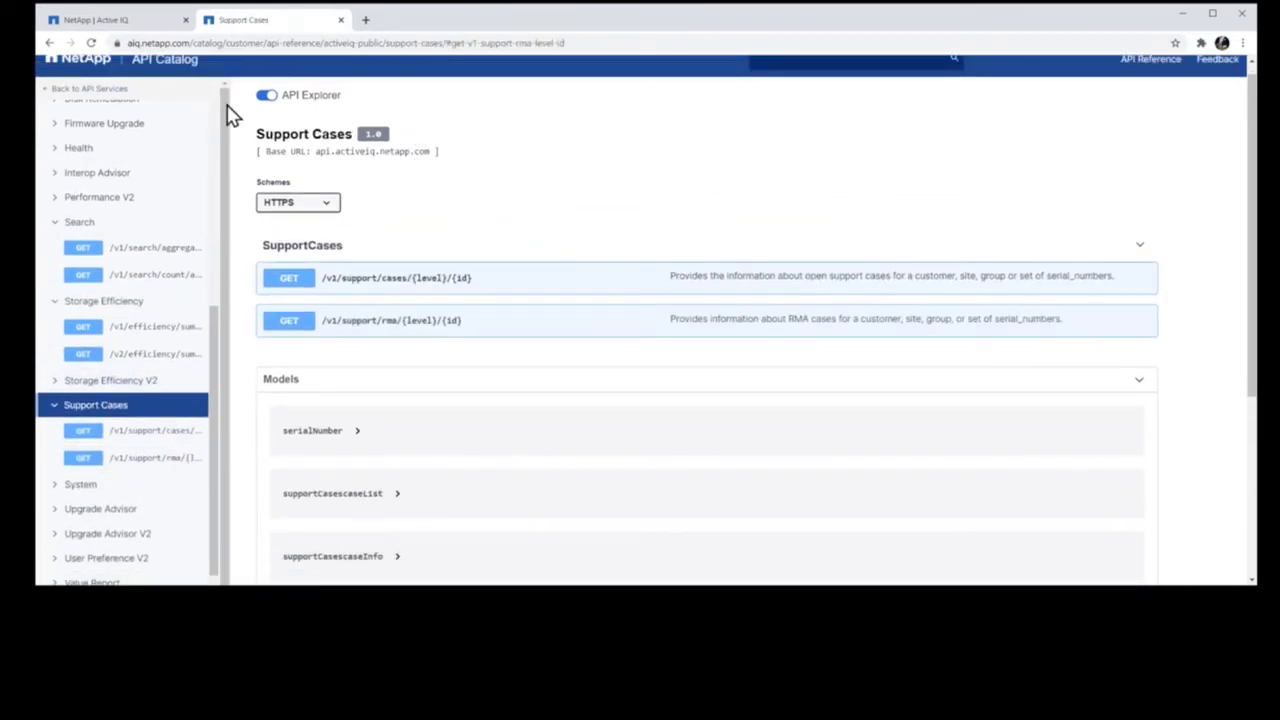
left_click(265, 97)
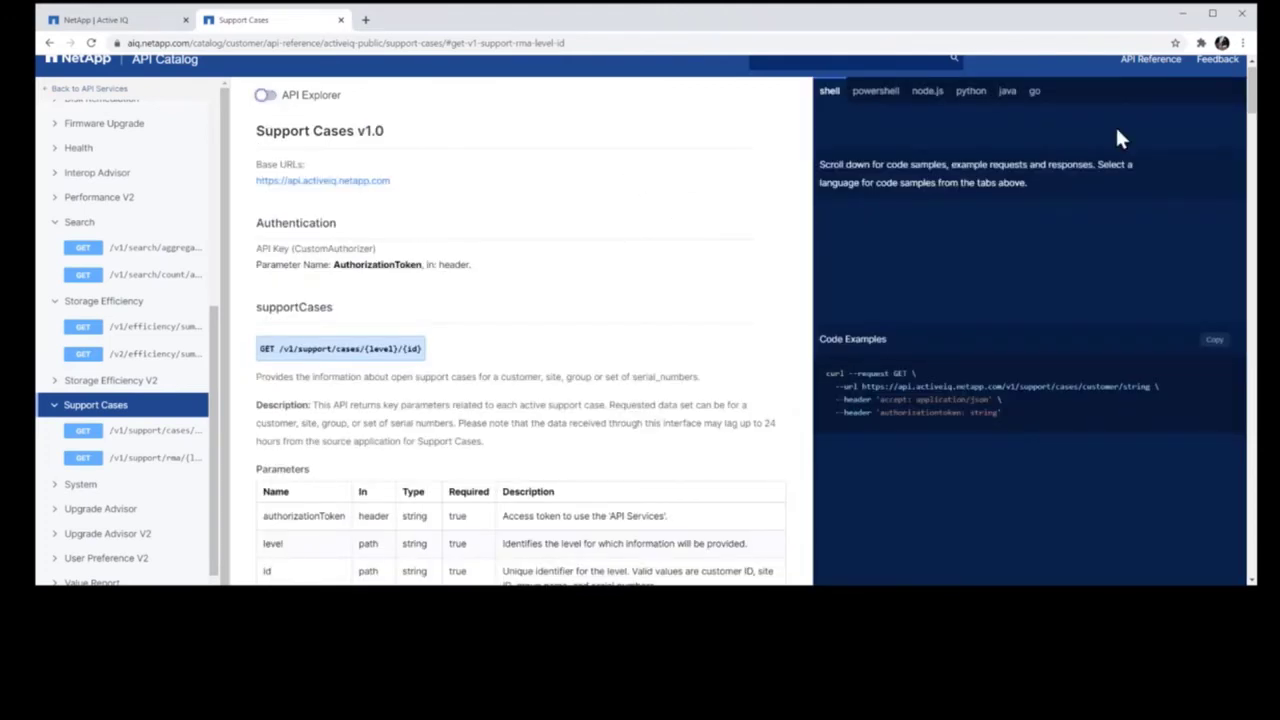
left_click(970, 92)
Examine the Support Cases parameters, enumerated level values, response schema, example response and Python code samples.
scroll(685, 335, "down", 2)
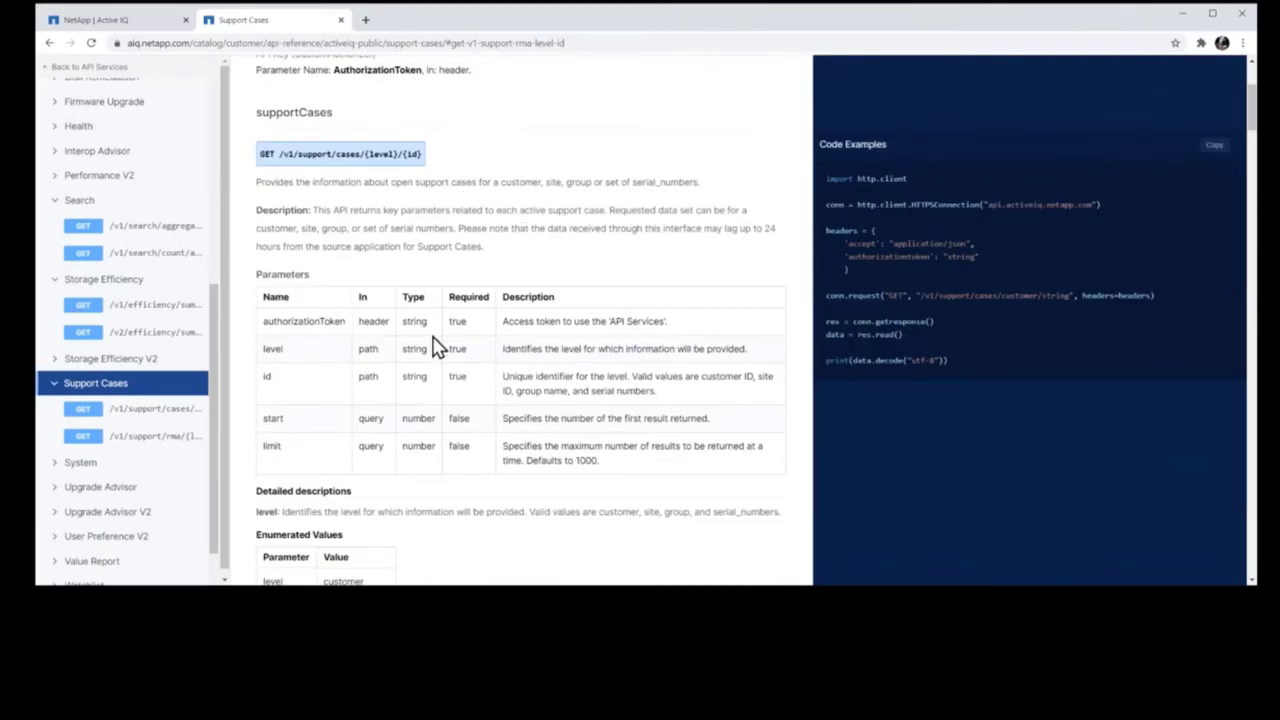
scroll(512, 323, "down", 3)
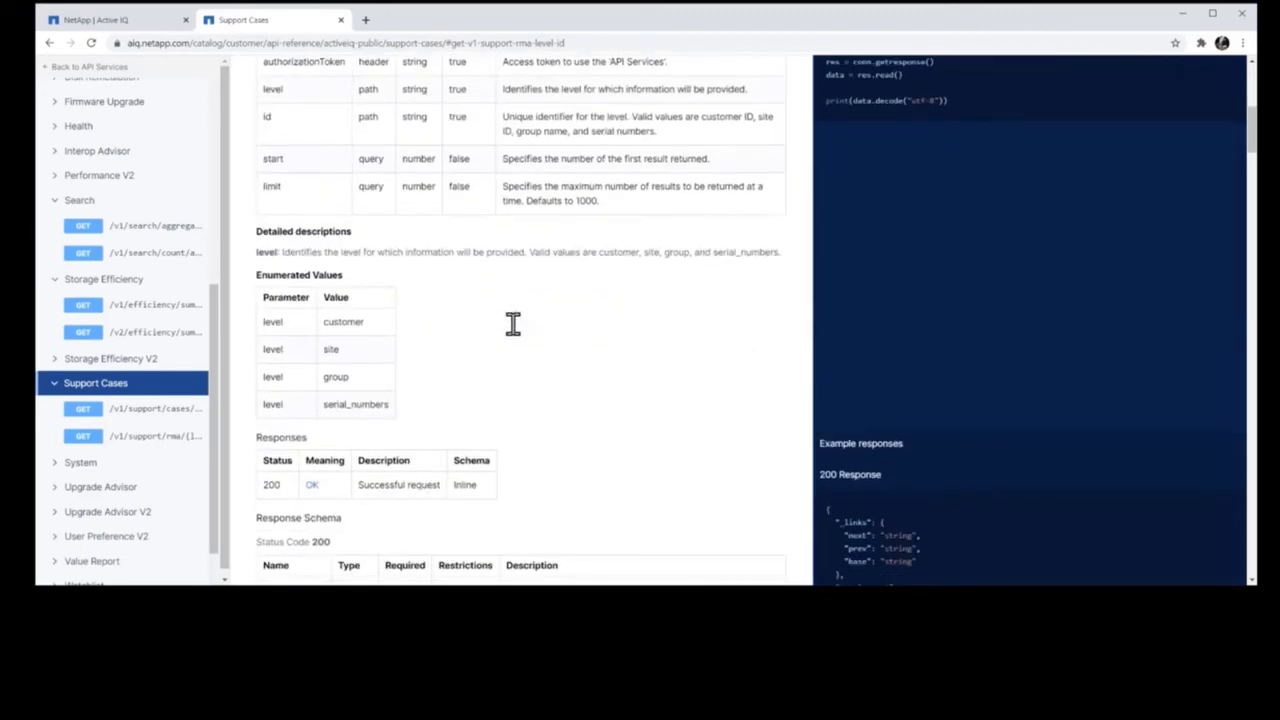
scroll(514, 337, "up", 3)
scroll(523, 280, "down", 6)
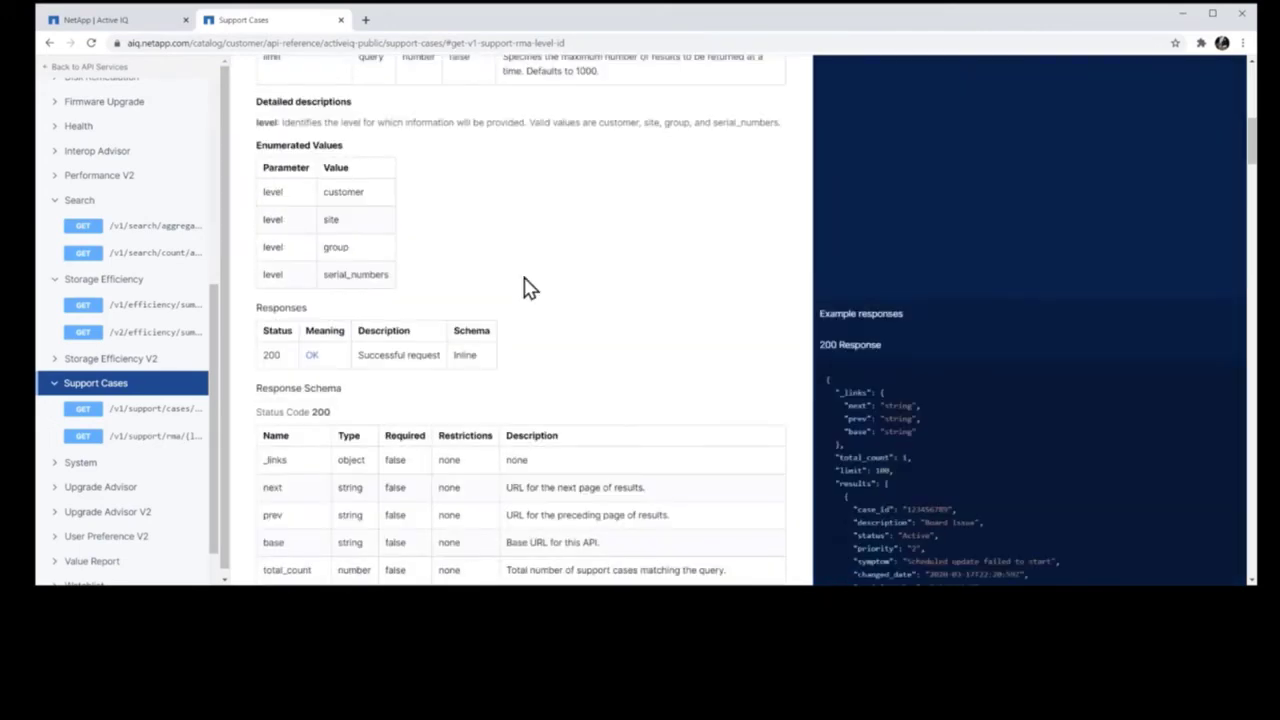
scroll(725, 234, "up", 1)
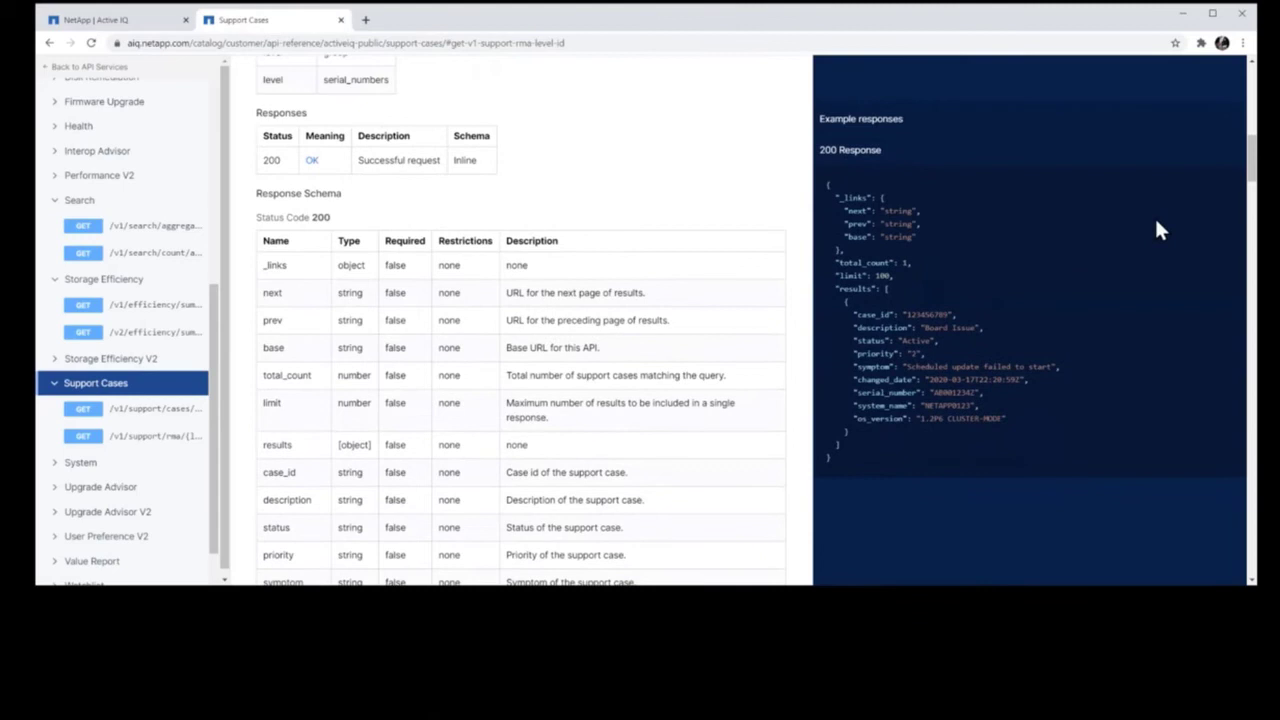
scroll(550, 400, "down", 5)
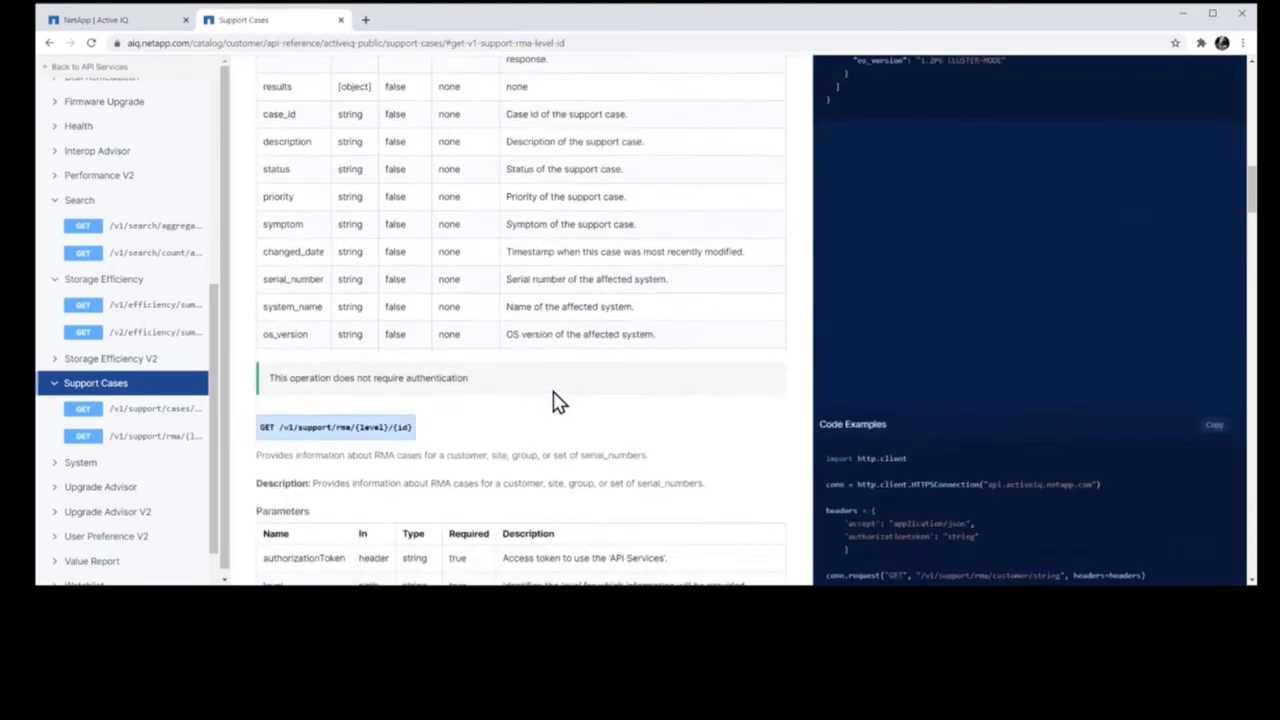
scroll(558, 400, "down", 1)
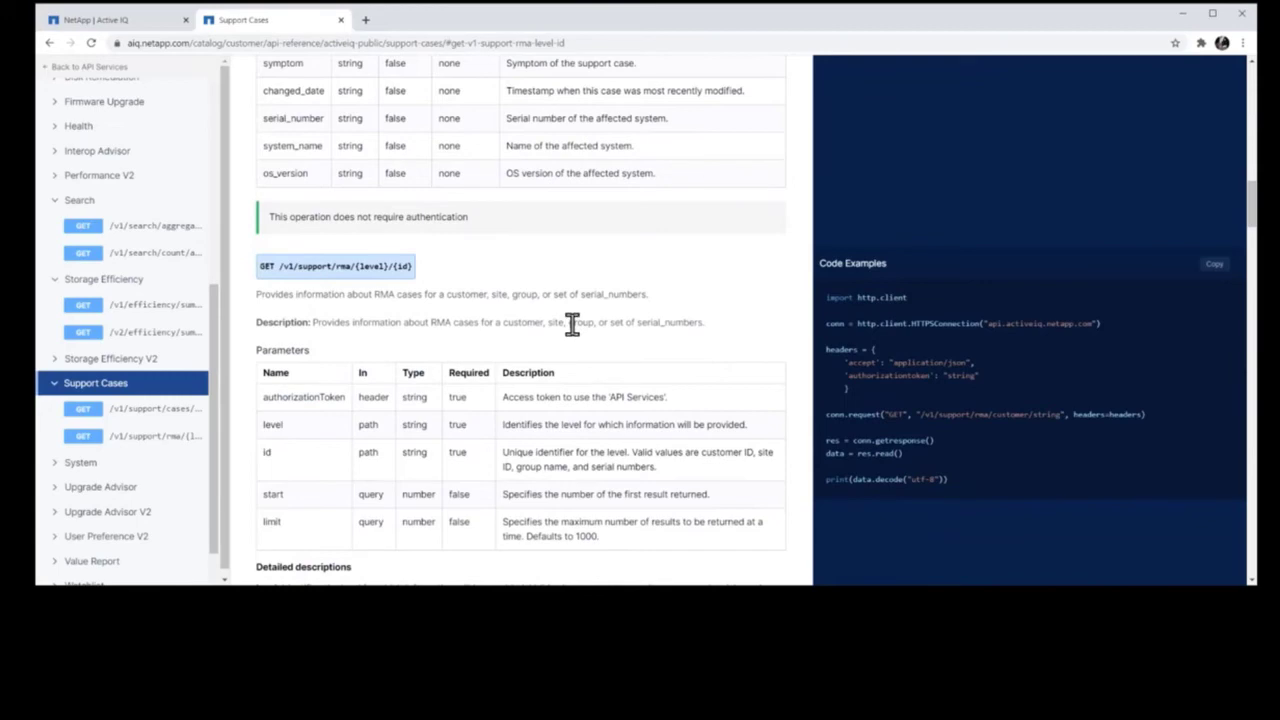
scroll(571, 322, "up", 15)
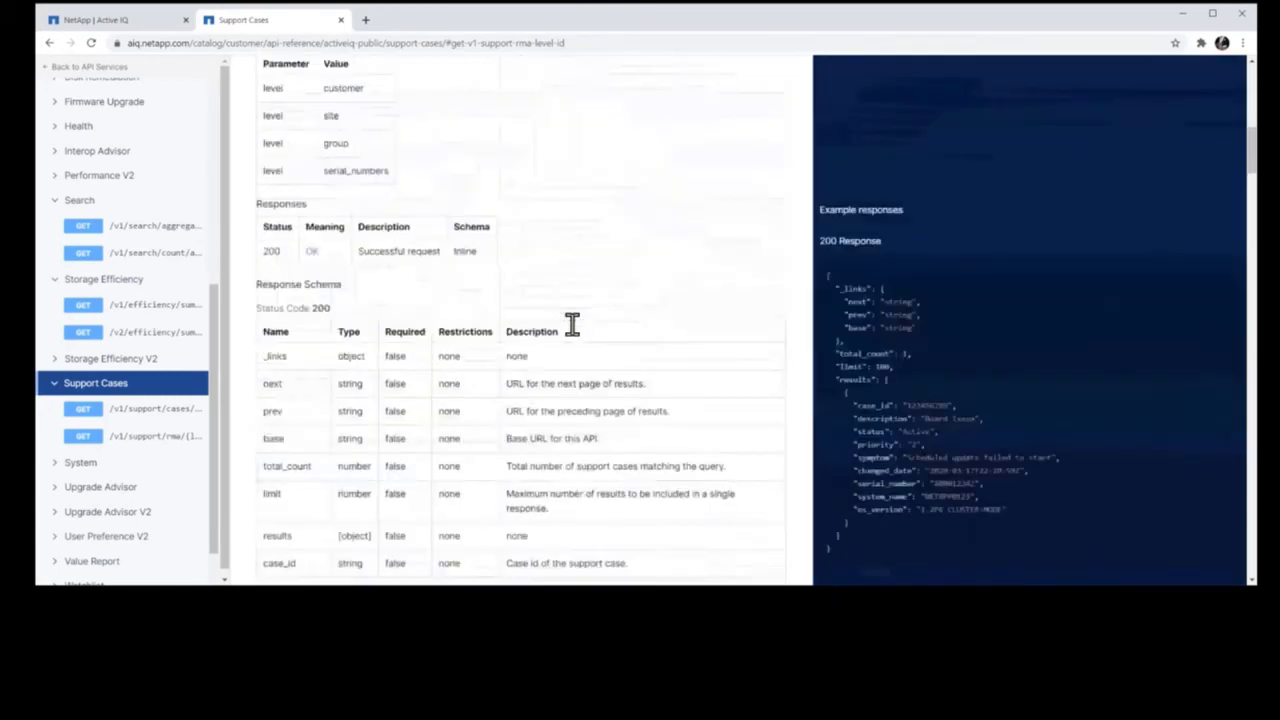
scroll(571, 322, "up", 1)
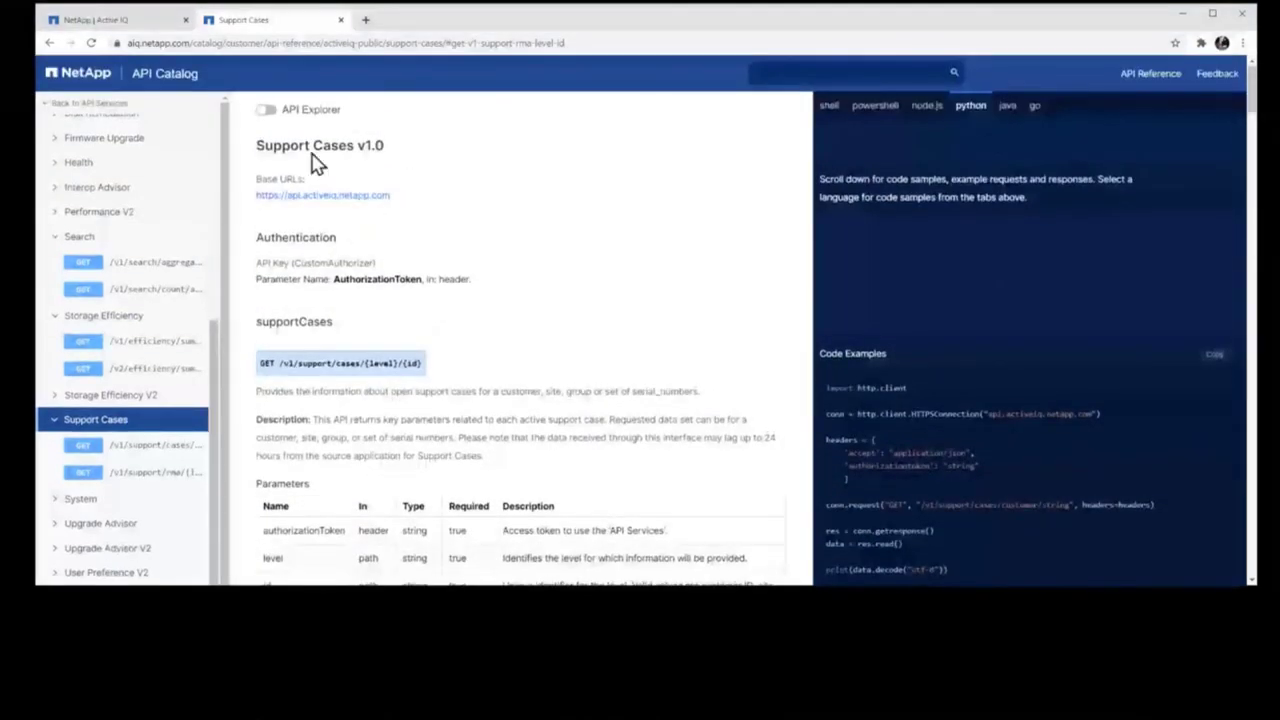
Turn API Explorer back on, expand GET /v1/support/rma/{level}/{id}, and enable its parameters for a trial request.
left_click(265, 110)
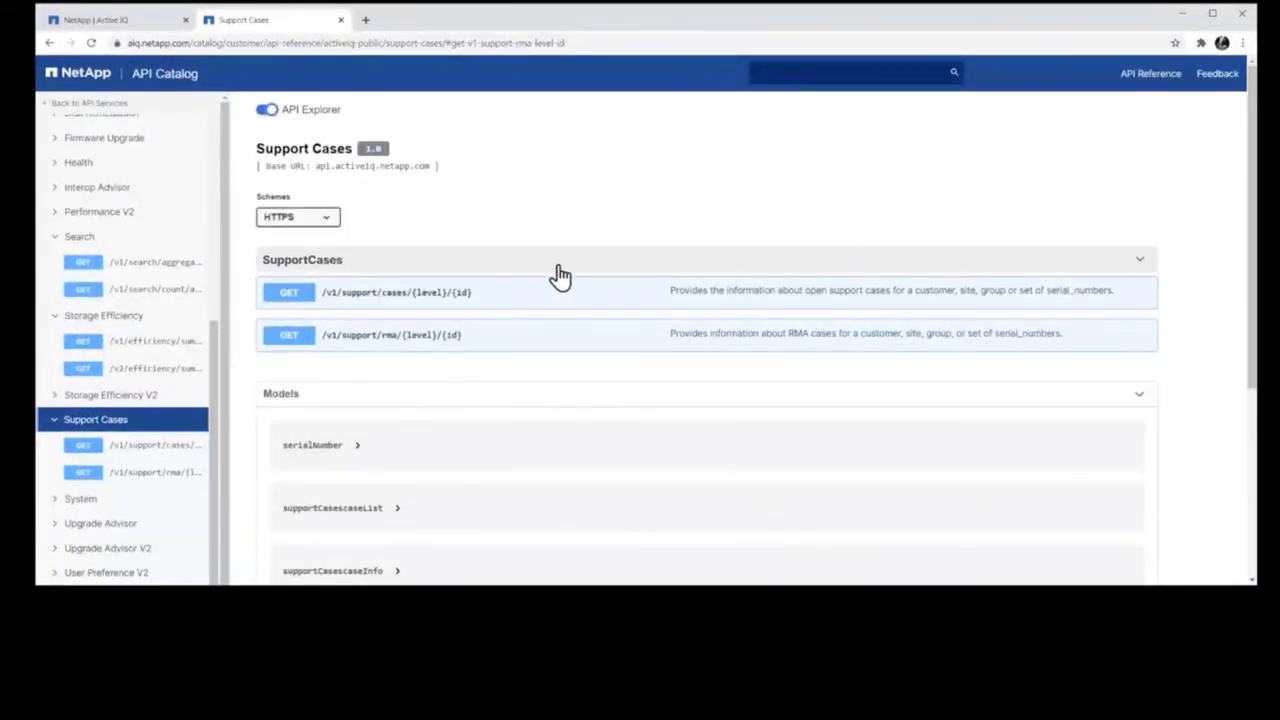
scroll(603, 331, "down", 4)
scroll(600, 332, "up", 3)
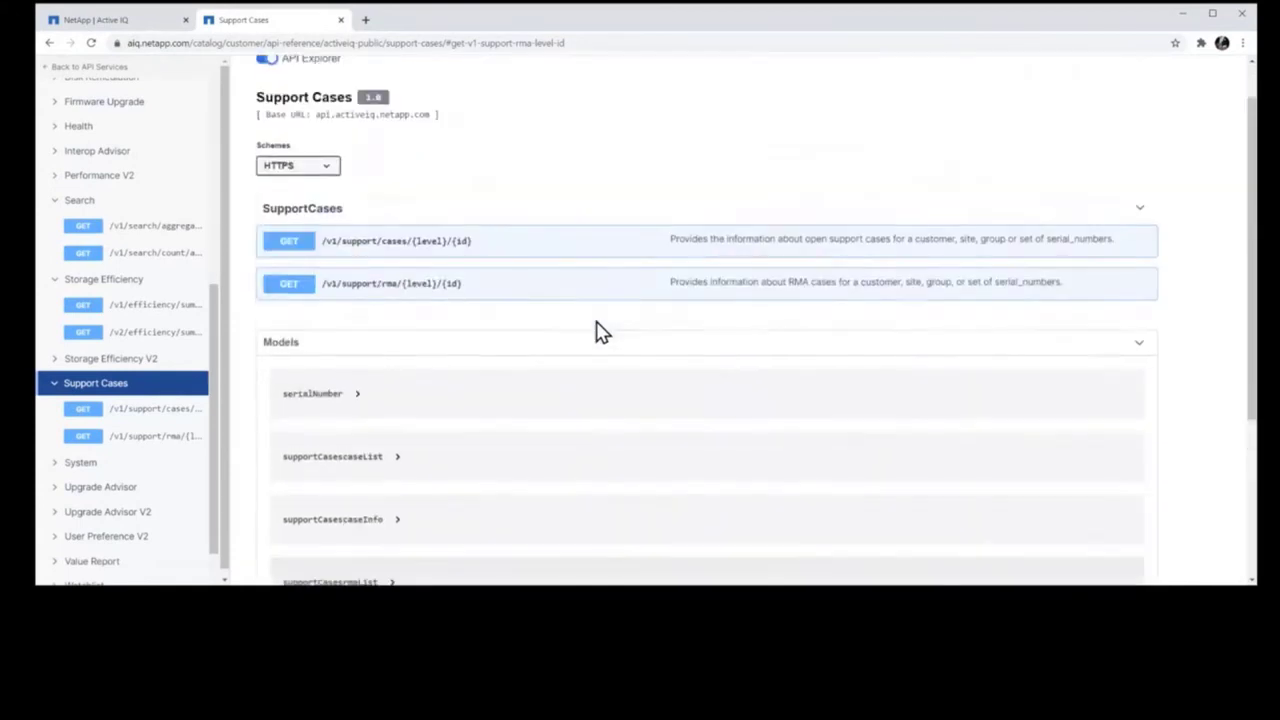
left_click(604, 292)
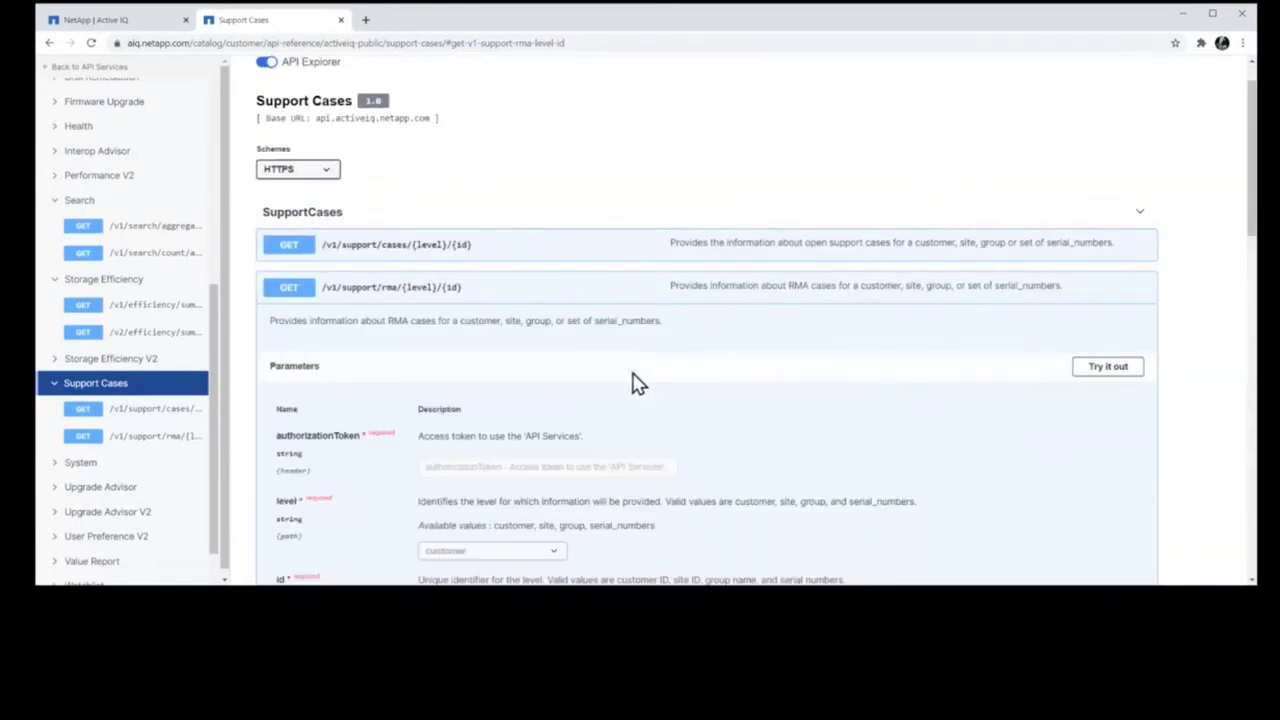
left_click(1118, 370)
scroll(910, 397, "down", 3)
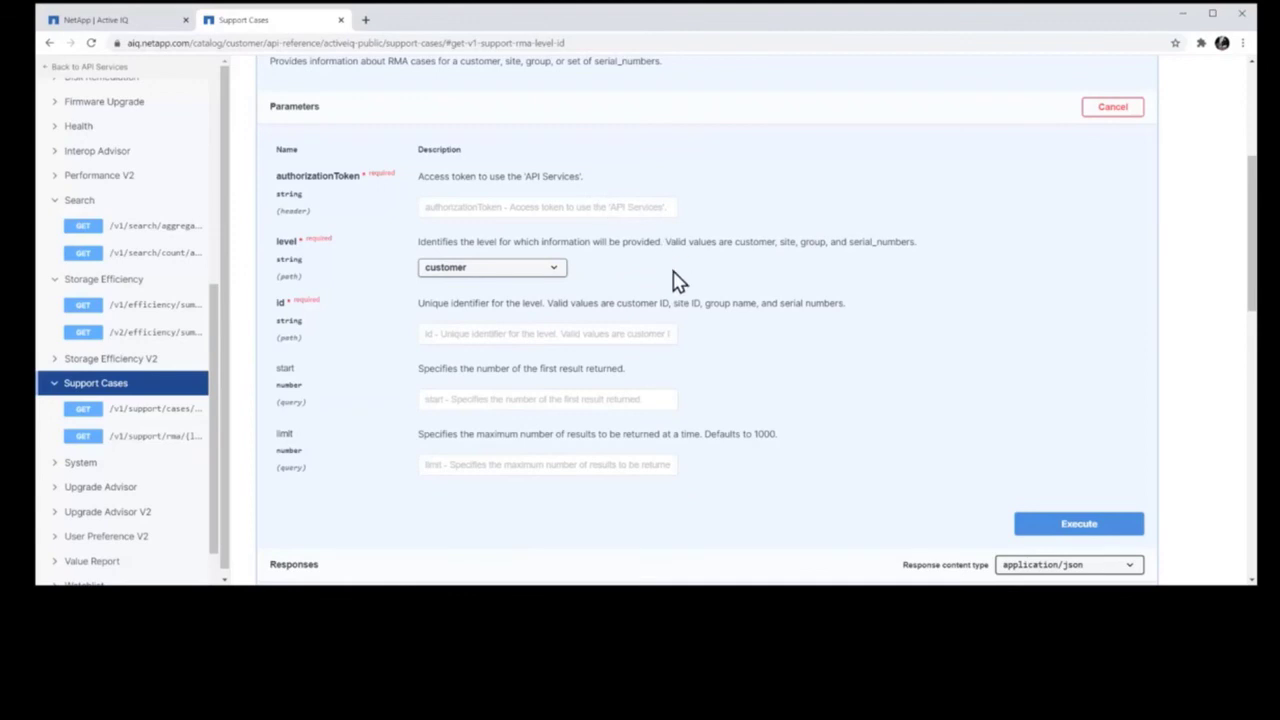
scroll(678, 286, "down", 1)
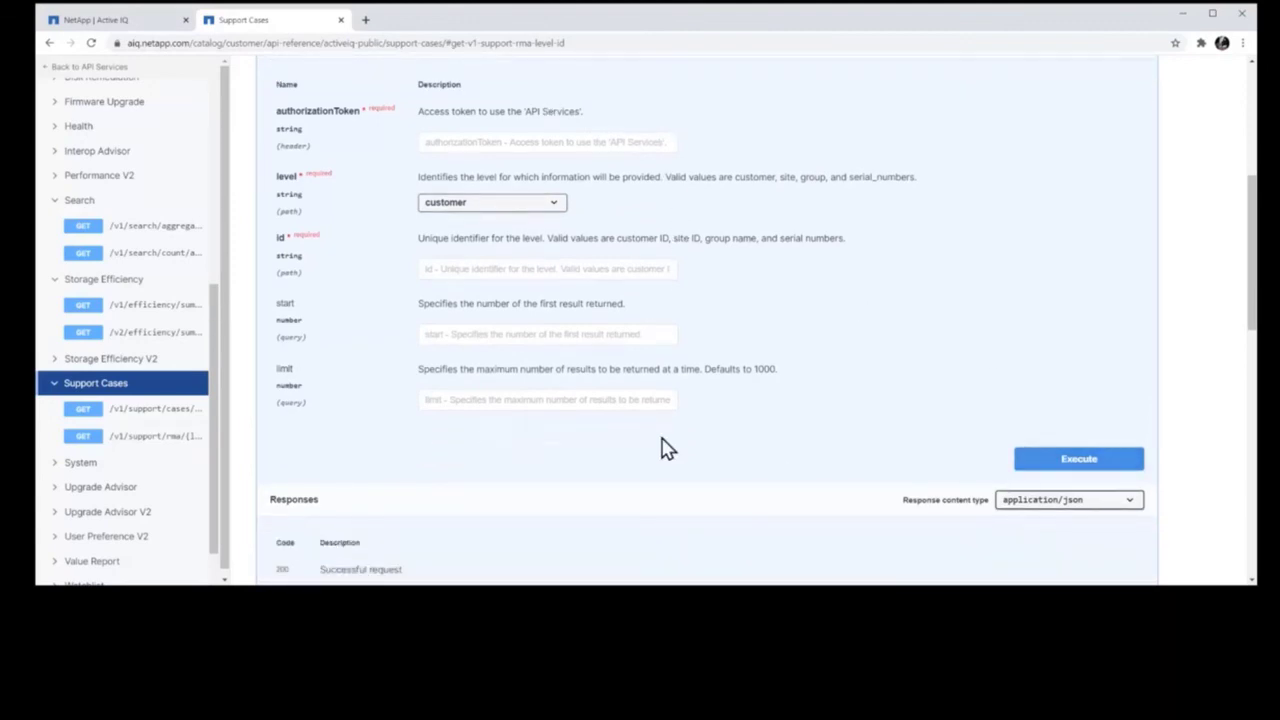